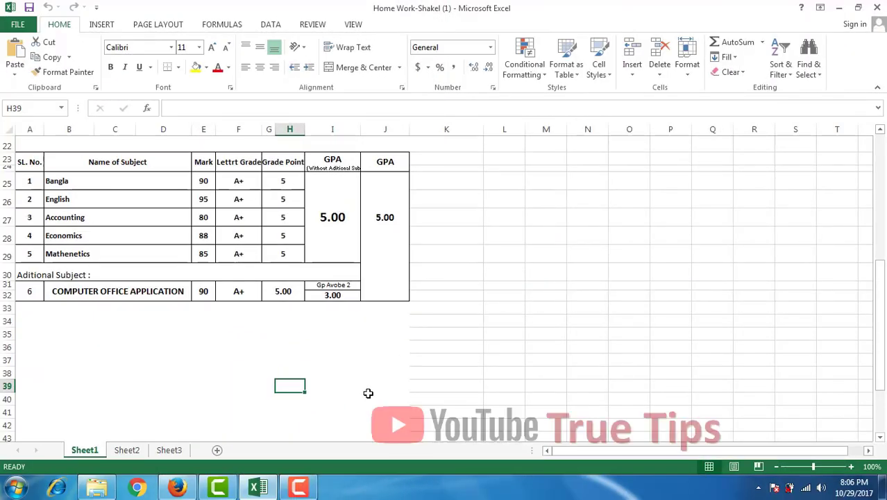
# Step: Inspect the letter-grade formula in F25, then select the entire worksheet
pyautogui.click(587, 253)
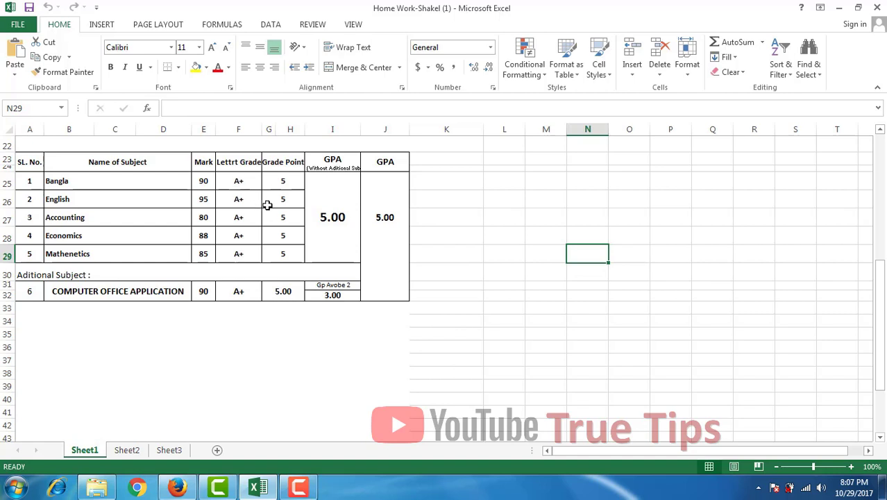
pyautogui.click(236, 181)
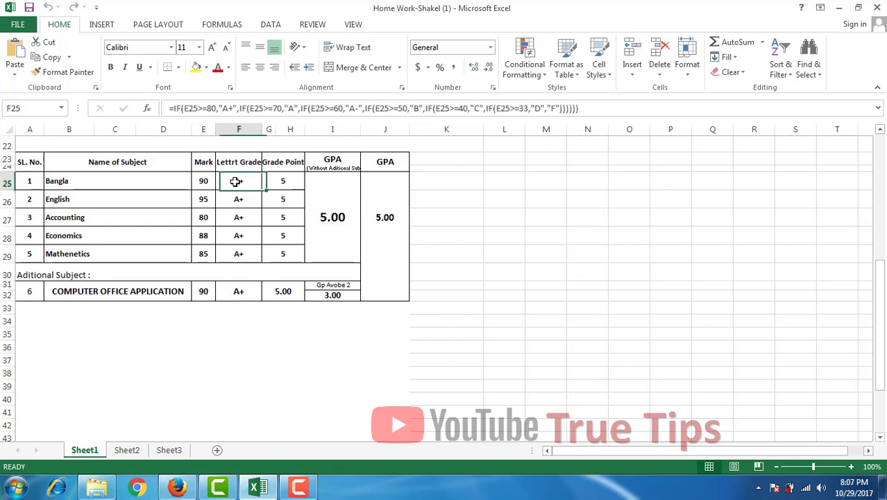
pyautogui.click(517, 196)
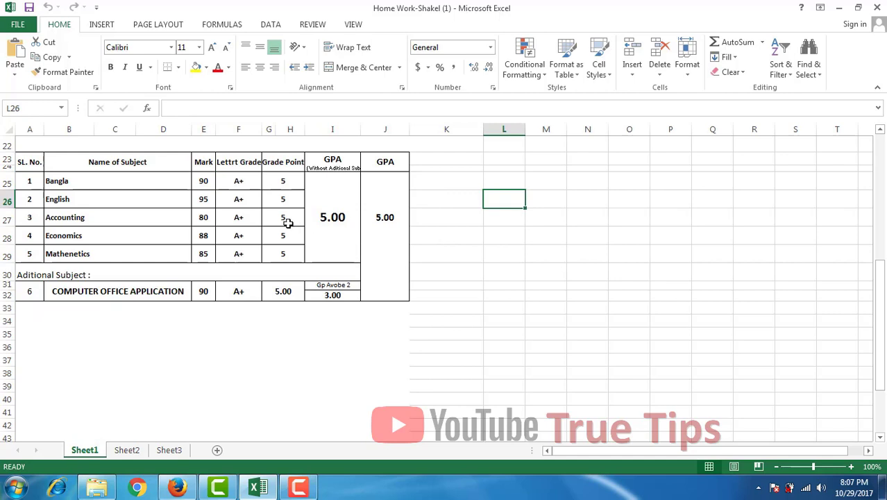
pyautogui.click(497, 297)
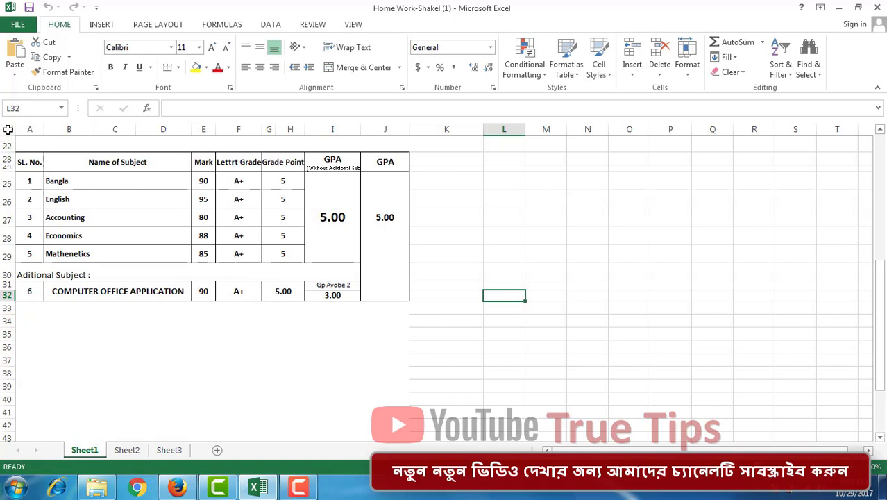
pyautogui.click(7, 128)
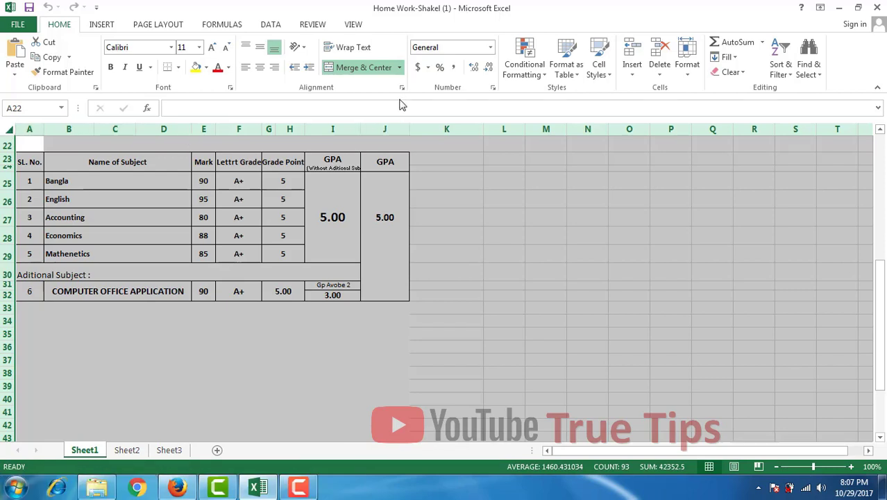
# Step: Clear the Locked option for all cells in Format Cells > Protection, then deselect
pyautogui.rightClick(319, 202)
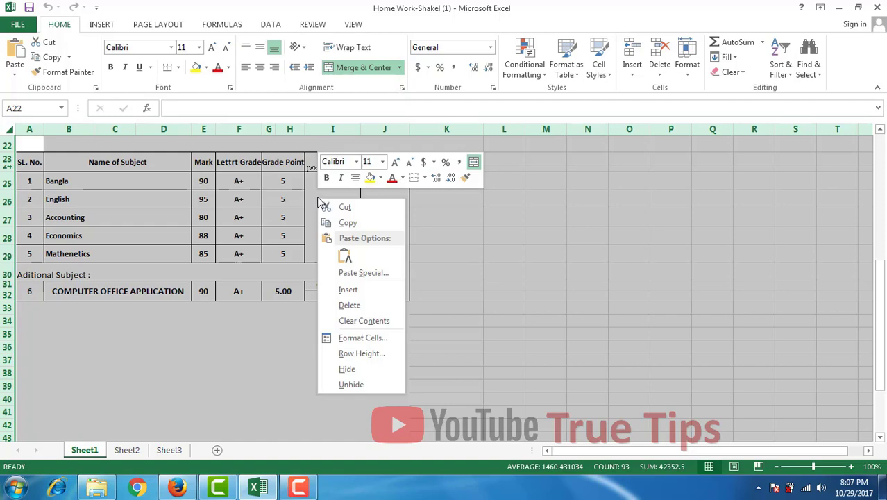
pyautogui.click(356, 340)
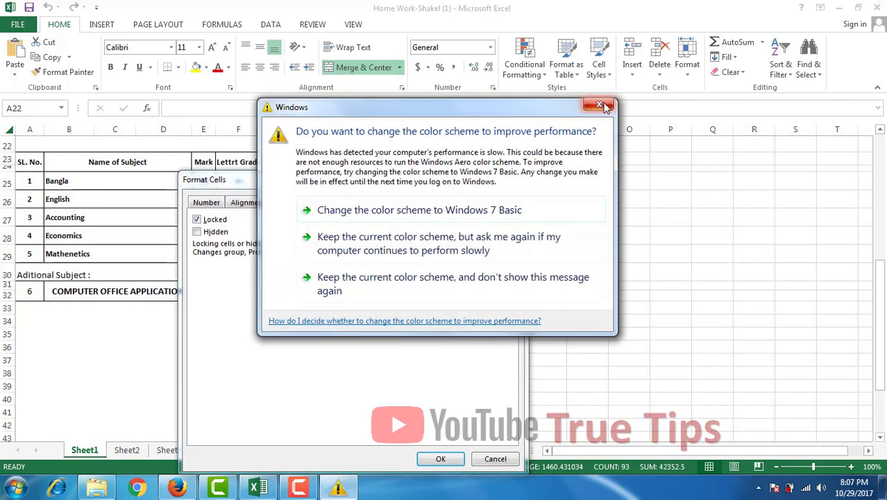
pyautogui.click(601, 105)
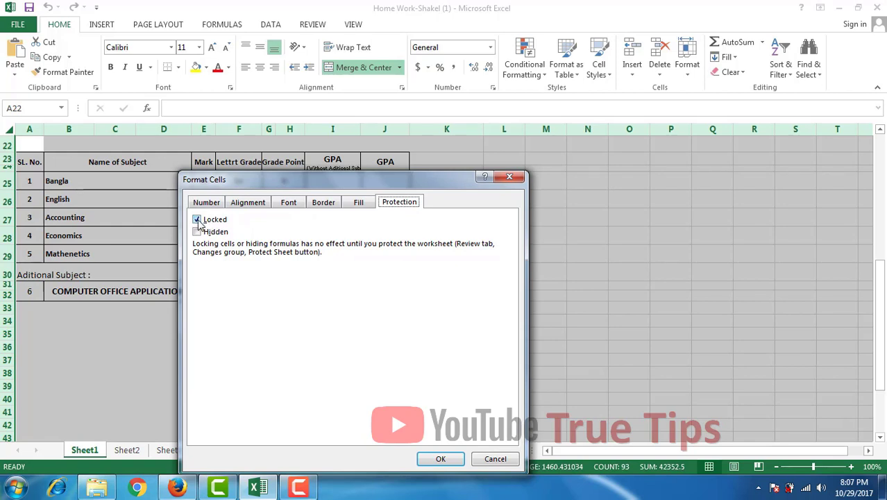
pyautogui.click(198, 220)
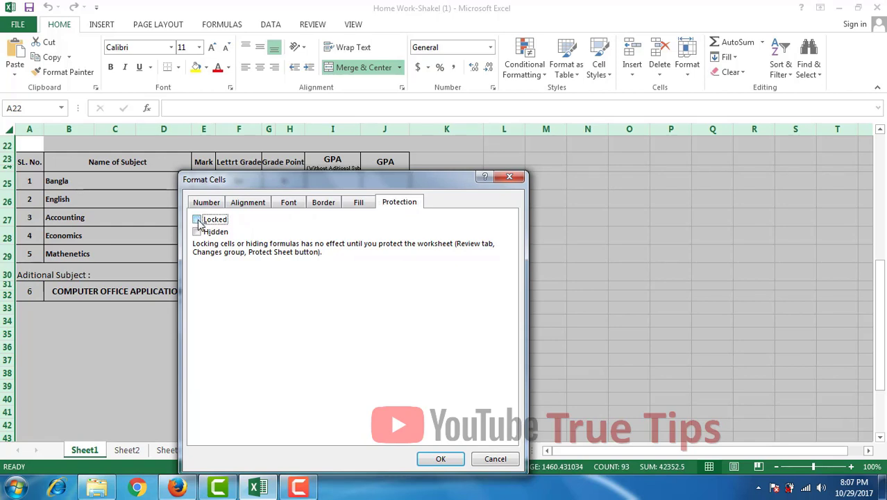
pyautogui.click(440, 460)
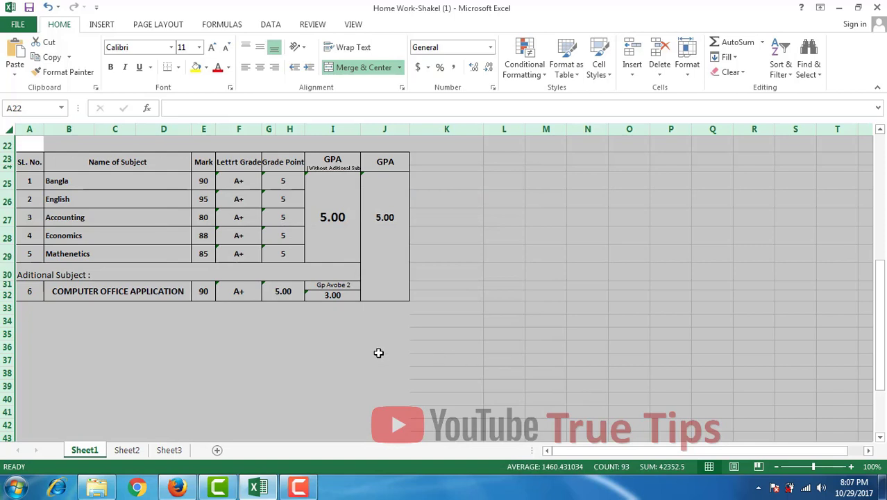
pyautogui.click(378, 354)
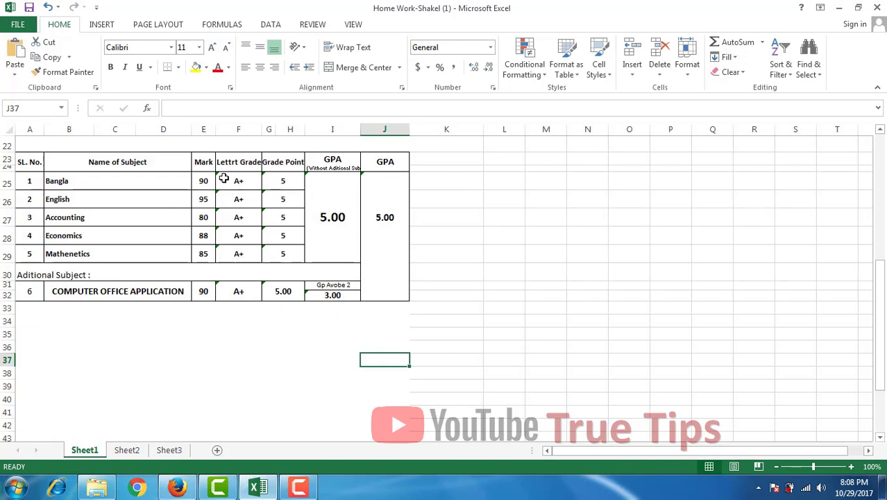
# Step: Select the formula range F25:J29 and add F31, H31 and I32 to the selection
pyautogui.click(233, 180)
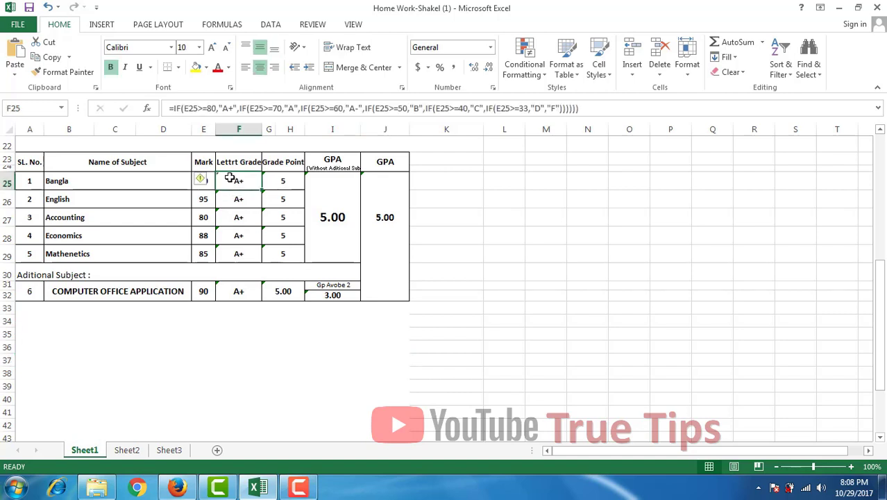
pyautogui.click(437, 199)
pyautogui.moveTo(234, 181); pyautogui.dragTo(279, 252)
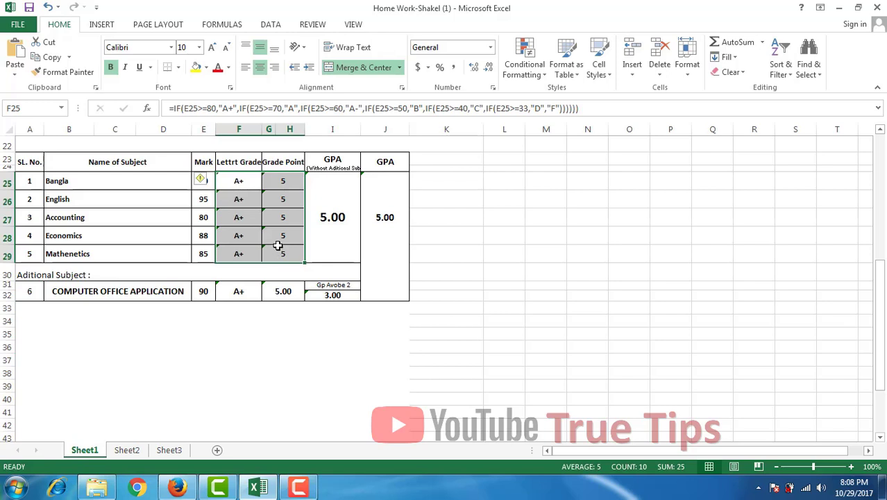
pyautogui.moveTo(279, 252); pyautogui.dragTo(373, 215)
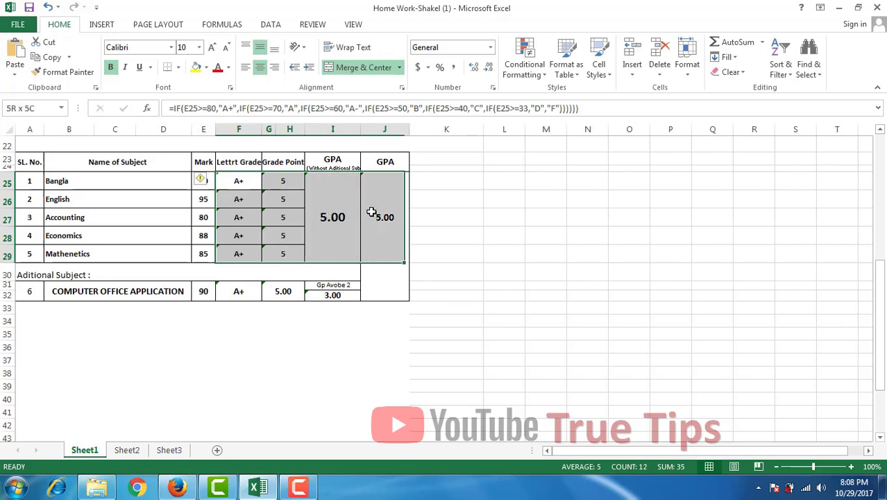
pyautogui.click(238, 291)
pyautogui.keyDown('ctrl'); pyautogui.click(282, 292); pyautogui.keyUp('ctrl')
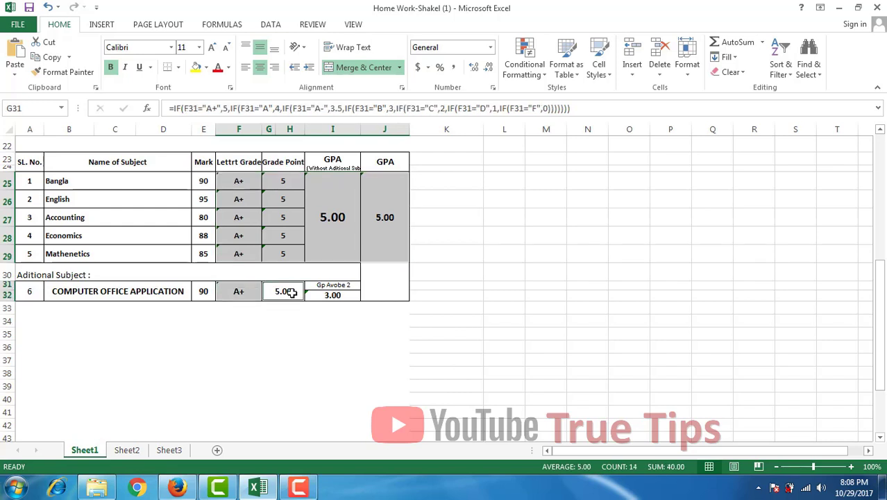
pyautogui.keyDown('ctrl'); pyautogui.click(332, 295); pyautogui.keyUp('ctrl')
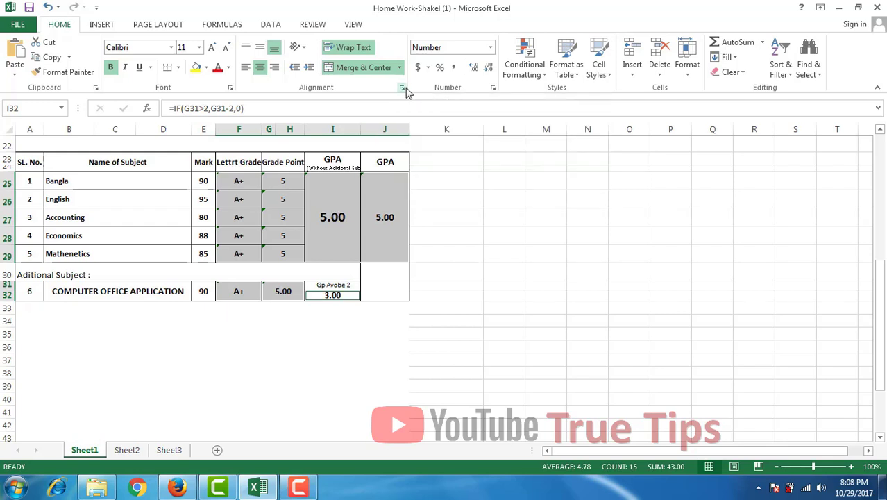
# Step: Turn Locked back on for the selected formula cells F25:J32, then deselect
pyautogui.rightClick(325, 235)
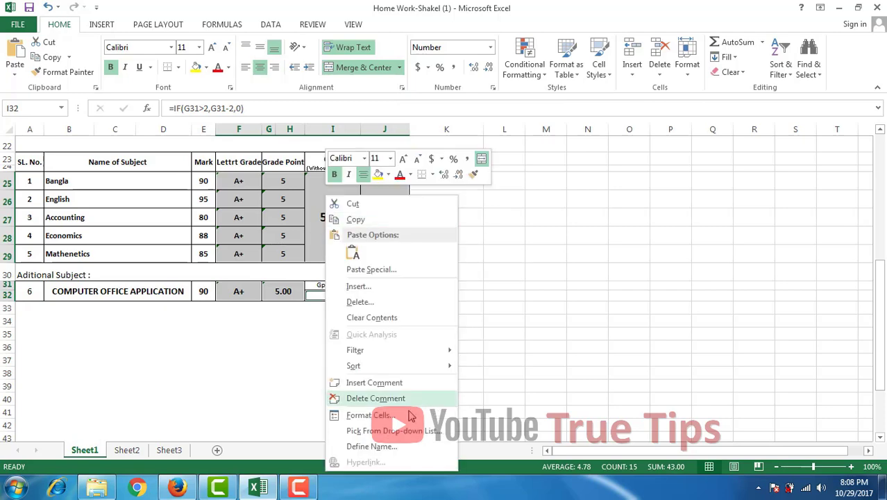
pyautogui.click(378, 421)
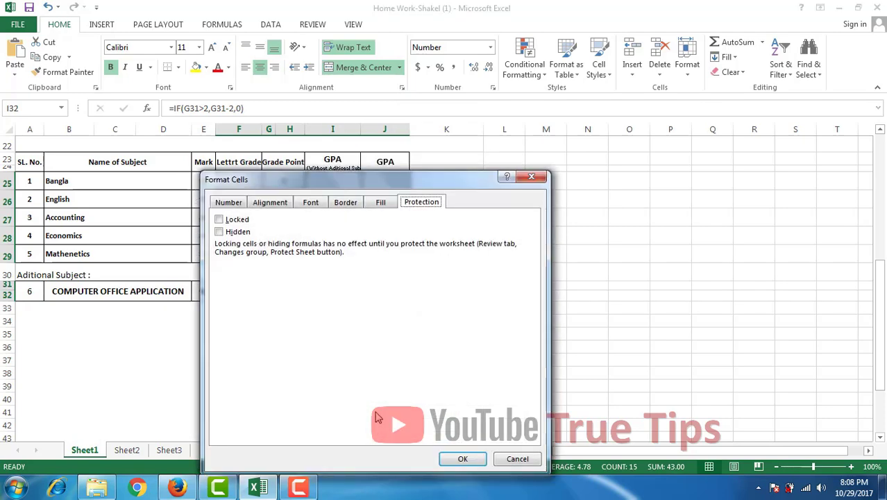
pyautogui.click(232, 225)
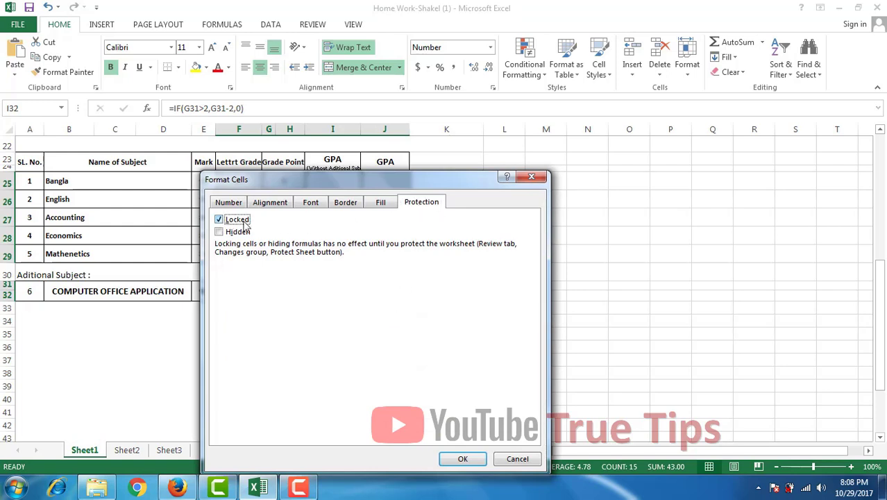
pyautogui.click(451, 459)
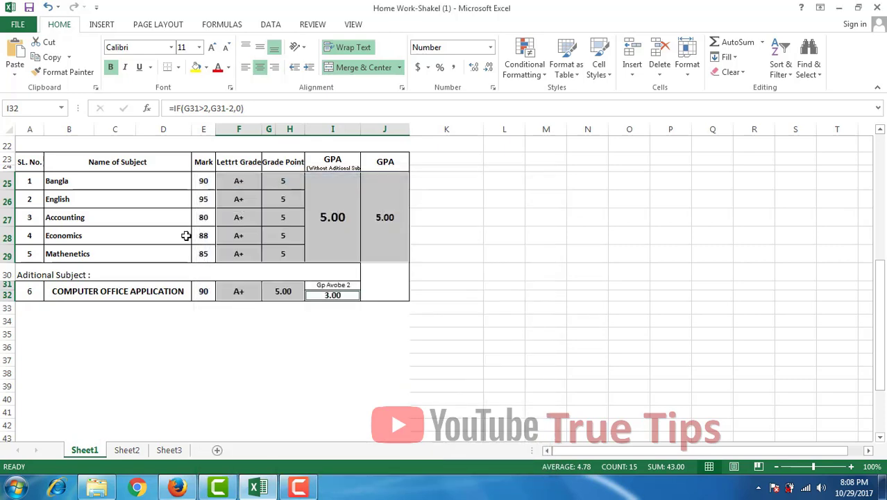
pyautogui.click(327, 359)
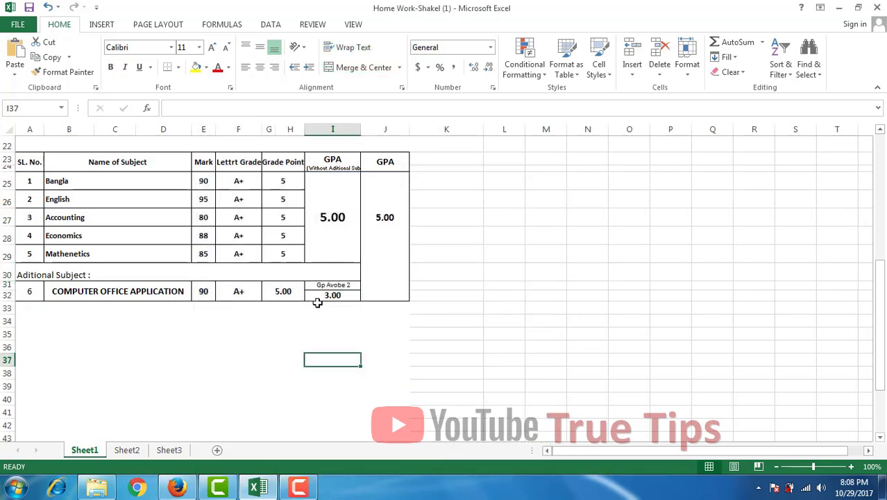
# Step: Protect Sheet1 via Home > Format > Protect Sheet, entering and confirming a password
pyautogui.click(687, 66)
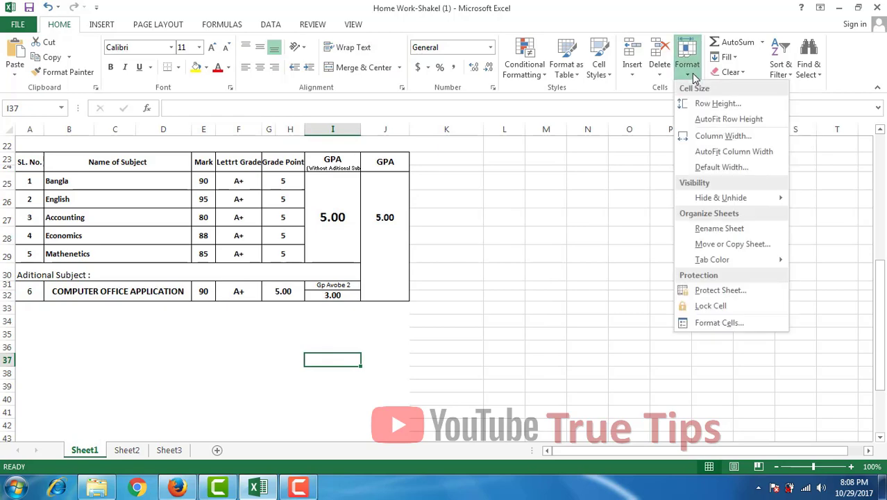
pyautogui.click(718, 290)
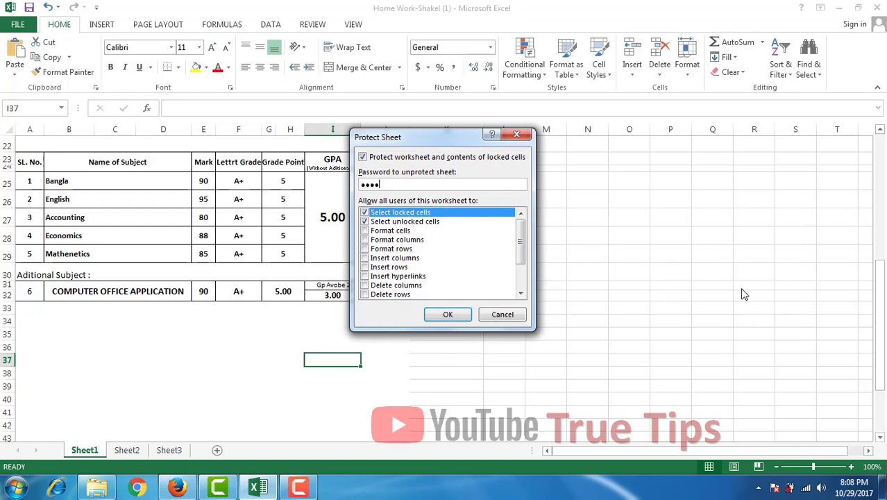
pyautogui.write('5')
pyautogui.click(448, 314)
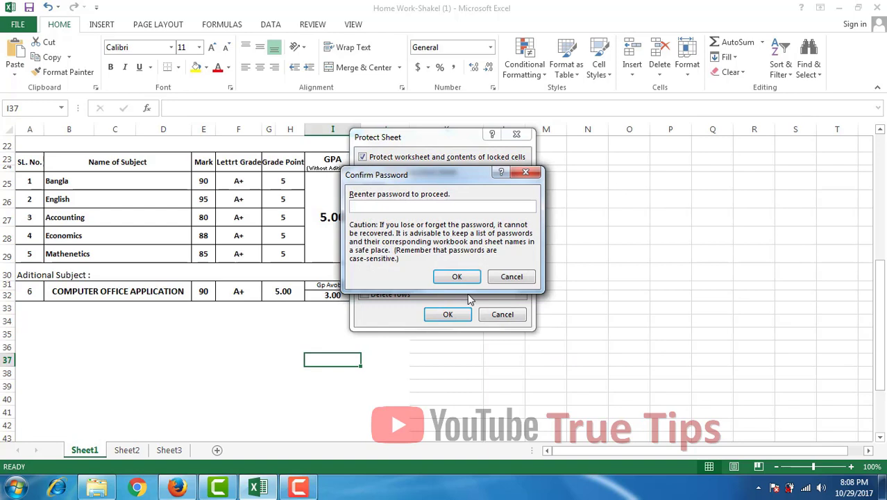
pyautogui.click(453, 276)
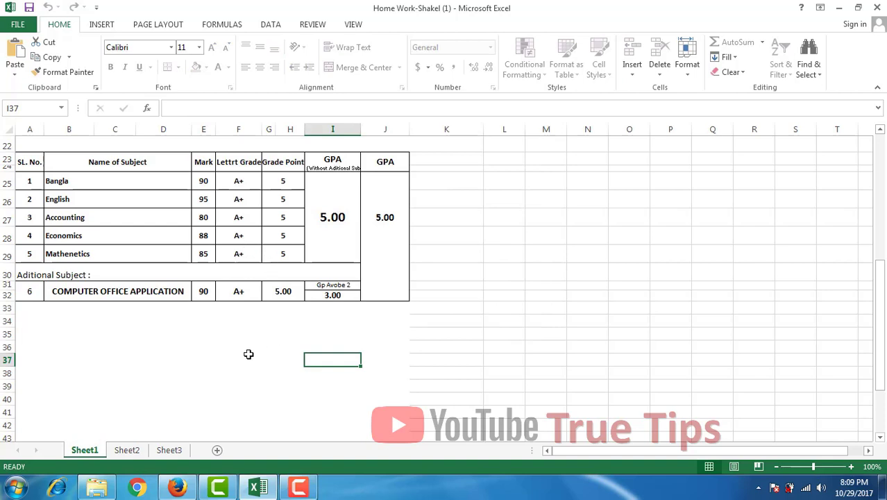
# Step: Confirm the grade formulas in F26 and G25 are blocked by the protection warning
pyautogui.click(252, 197)
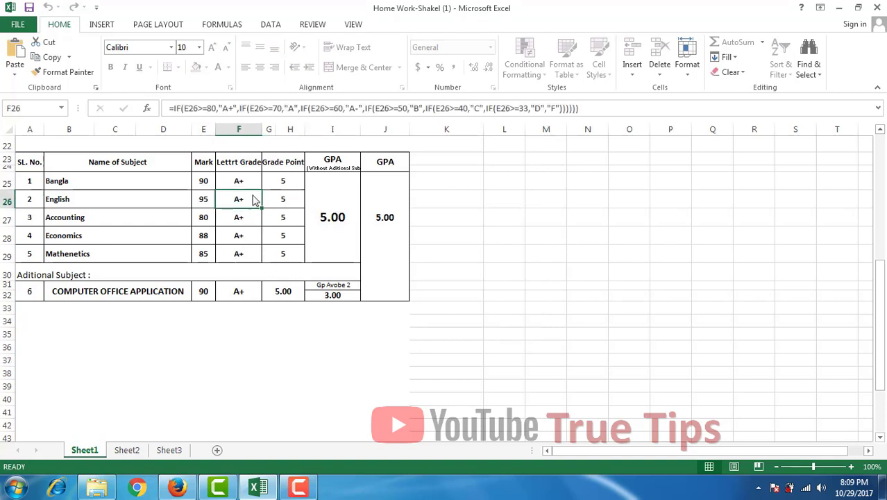
pyautogui.doubleClick(254, 199)
pyautogui.click(444, 278)
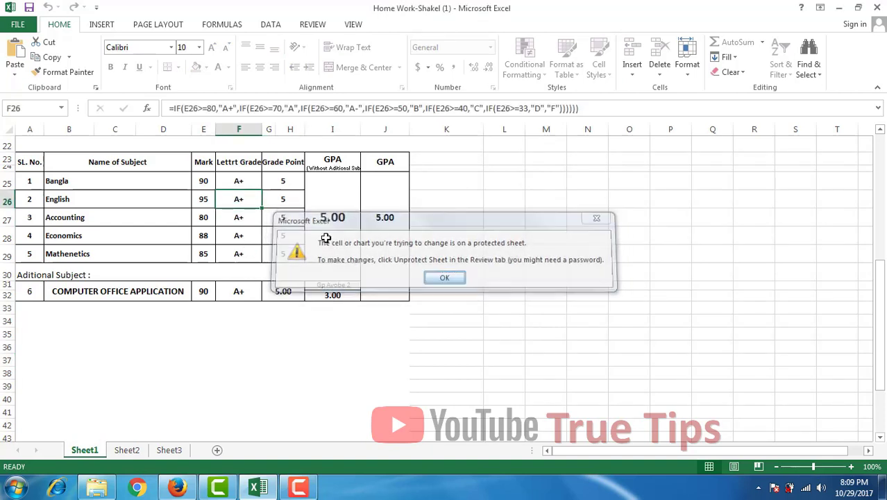
pyautogui.click(288, 183)
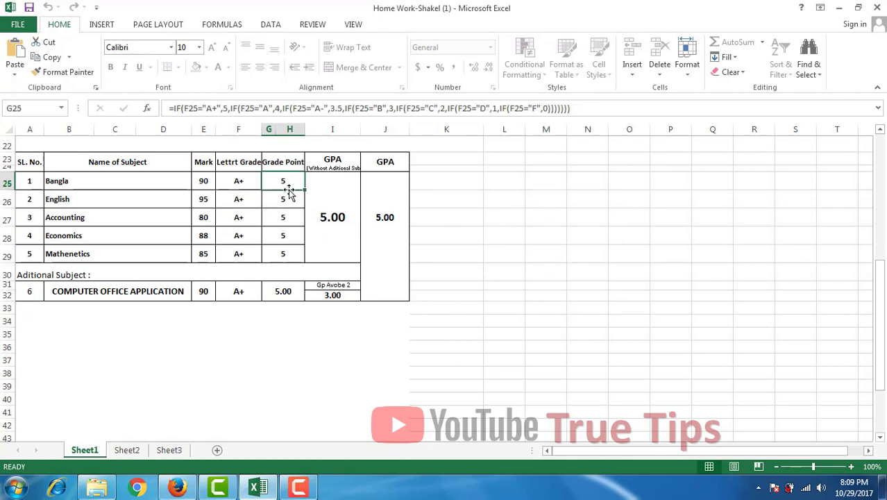
pyautogui.doubleClick(289, 189)
pyautogui.click(444, 278)
# Step: Enter 56 as the English mark in E26
pyautogui.click(205, 200)
pyautogui.write('5')
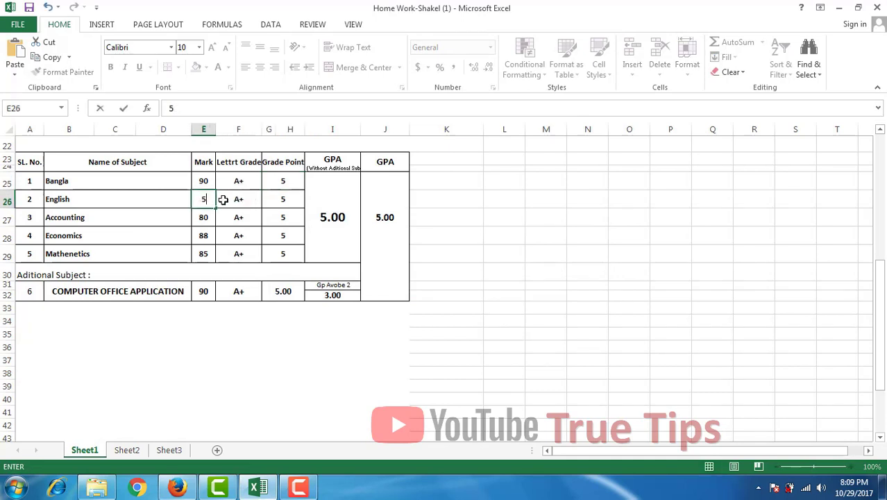
pyautogui.write('6+')
pyautogui.press('Return')
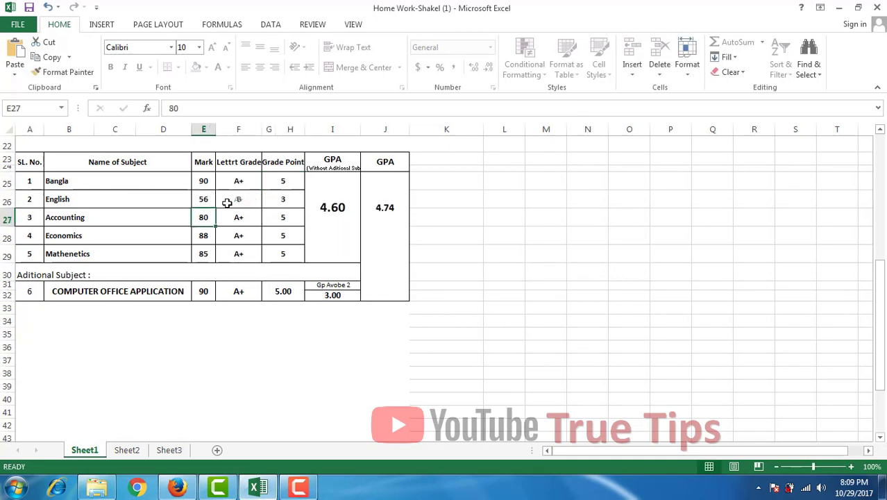
# Step: Test-edit the English subject name cell, then undo it back to English
pyautogui.click(94, 200)
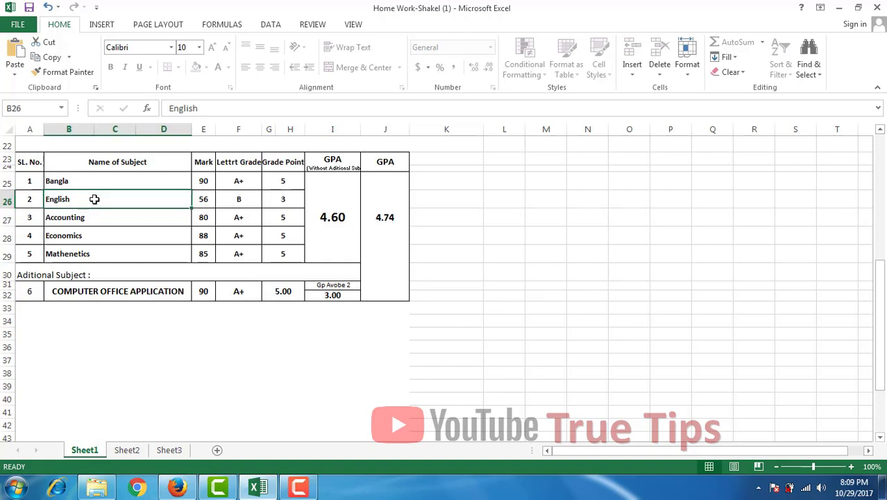
pyautogui.write('g')
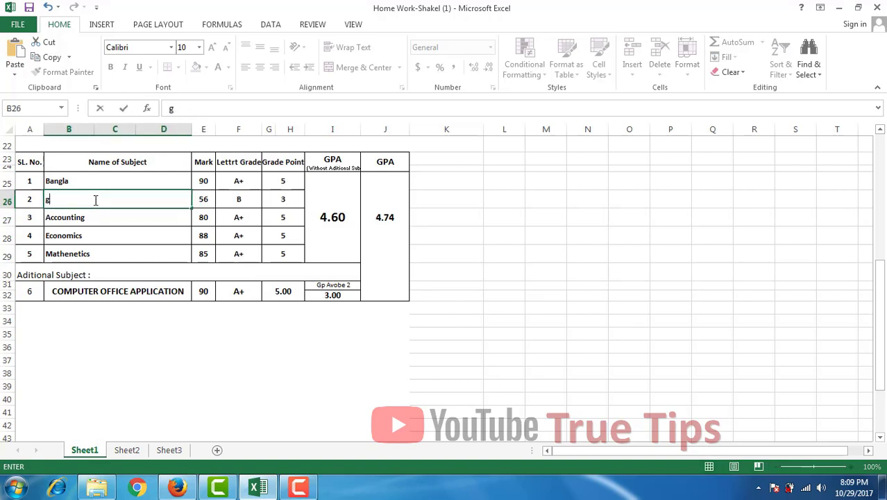
pyautogui.press('Return')
pyautogui.hotkey('ctrl', 'z')
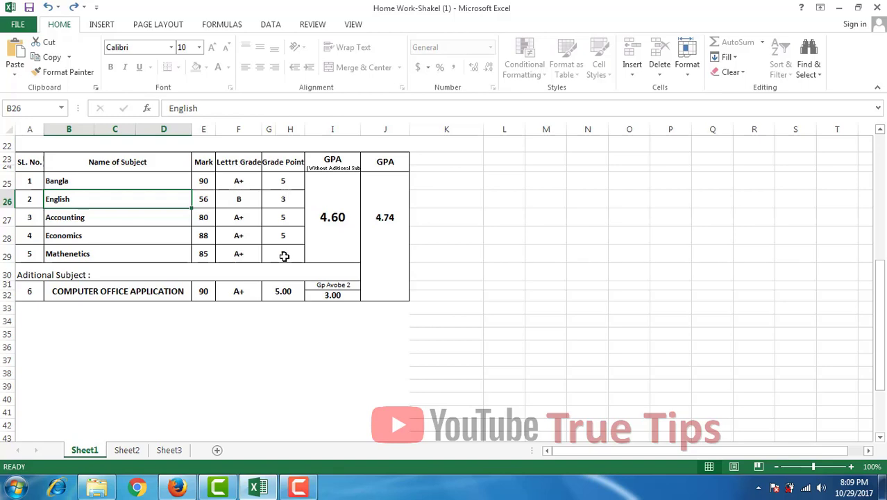
pyautogui.scroll(2, 283, 206)
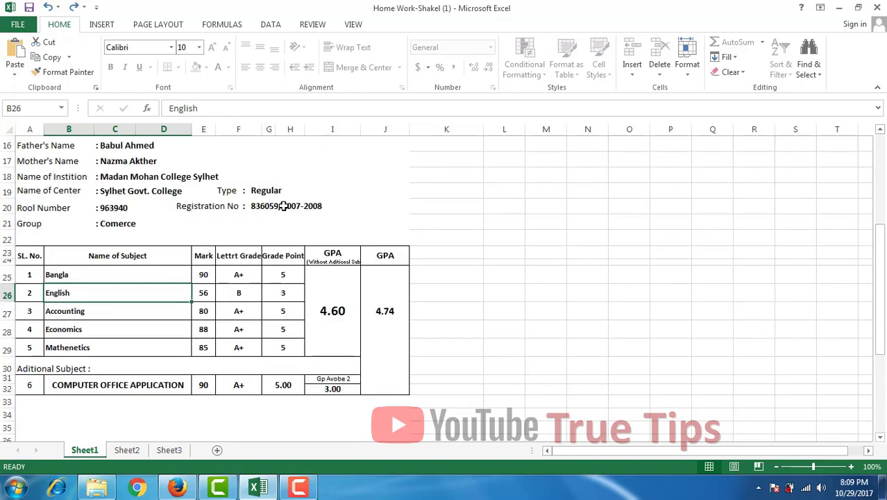
pyautogui.scroll(-2, 283, 207)
pyautogui.scroll(-1, 284, 204)
pyautogui.scroll(1, 283, 204)
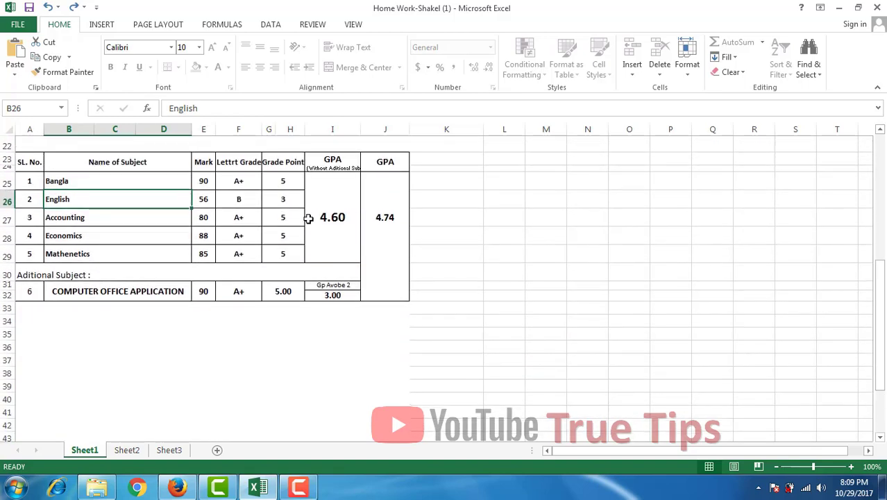
pyautogui.click(690, 75)
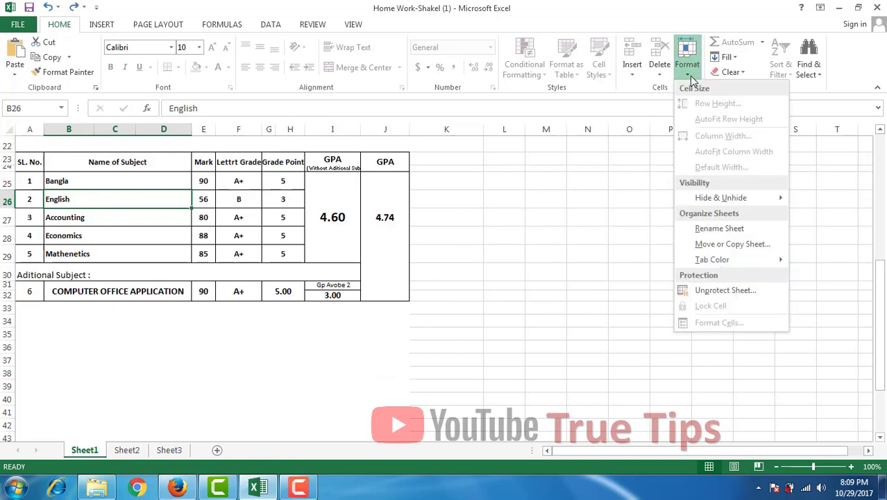
pyautogui.click(738, 292)
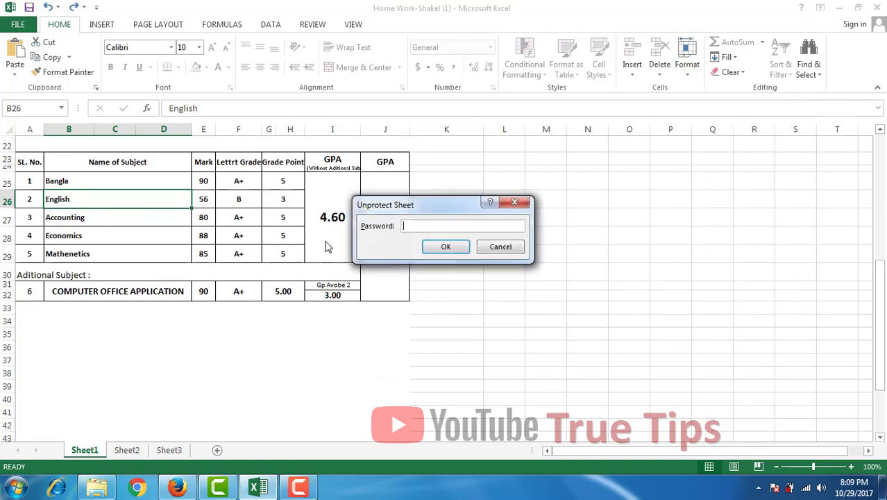
pyautogui.click(514, 202)
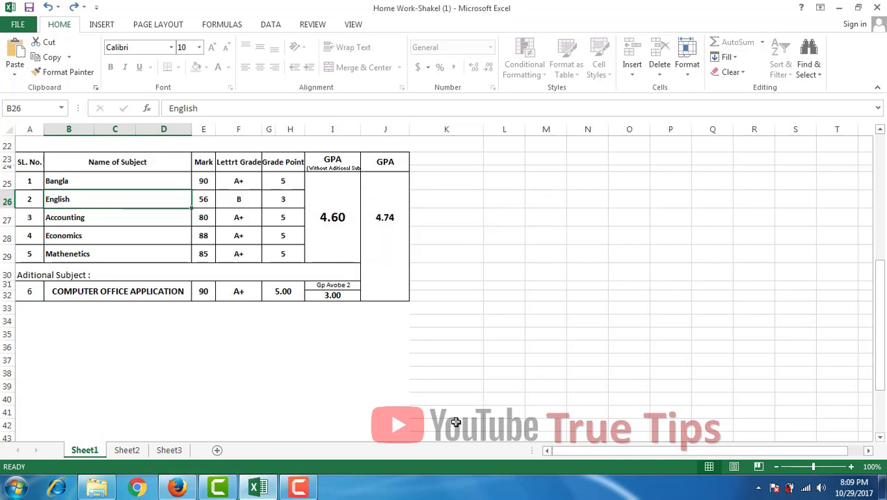